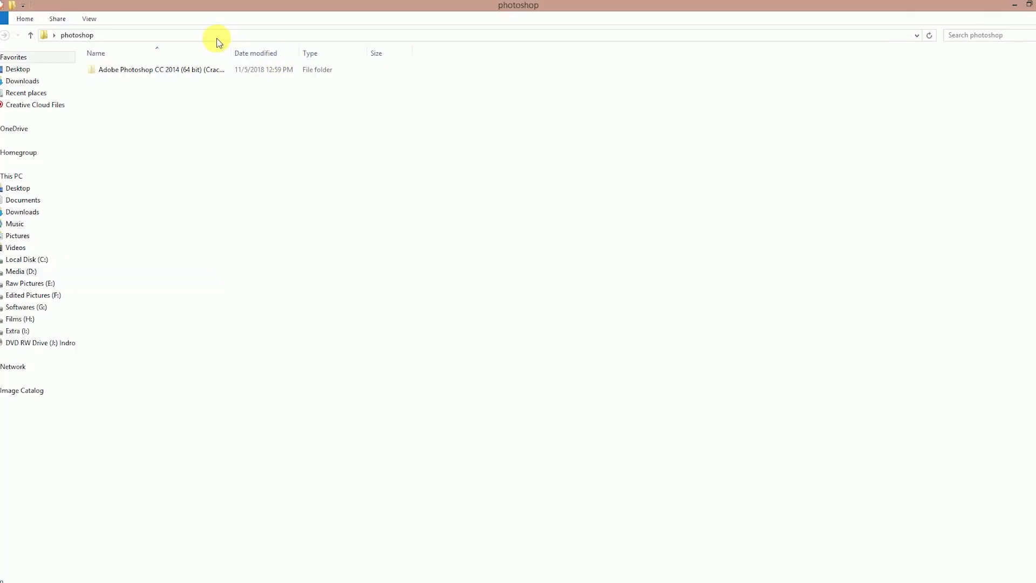
Open the Adobe Photoshop CC 2014 (Crack) download folder.
click(115, 73)
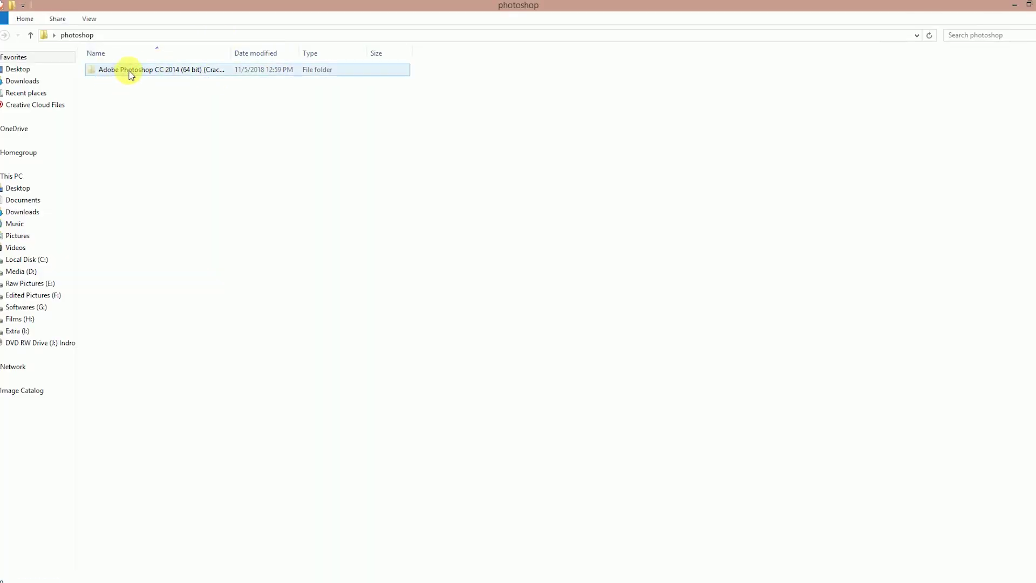
double_click(128, 71)
drag(459, 96, 237, 59)
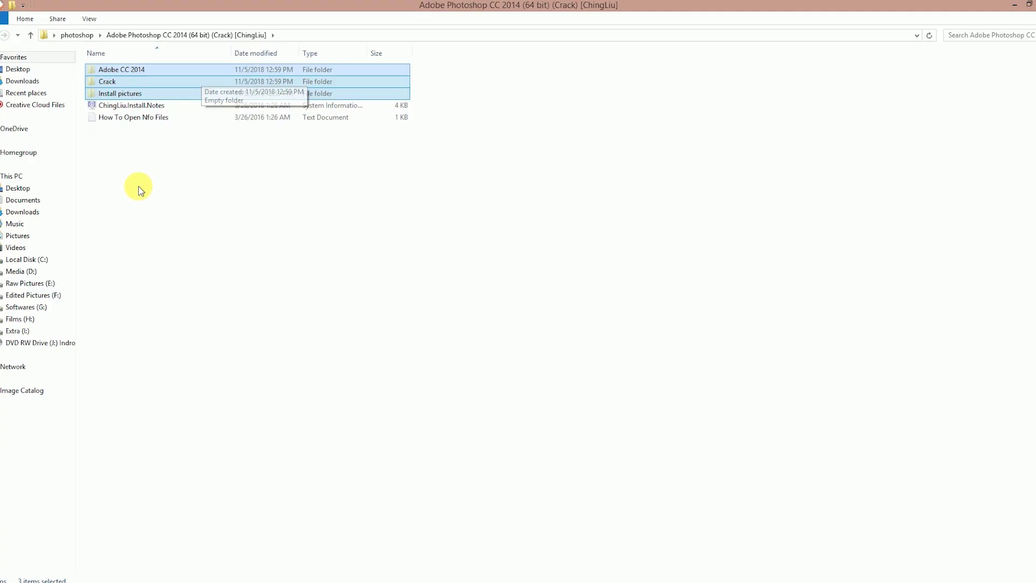
Open the Adobe CC 2014 folder and launch Set-up.exe.
click(132, 65)
double_click(128, 69)
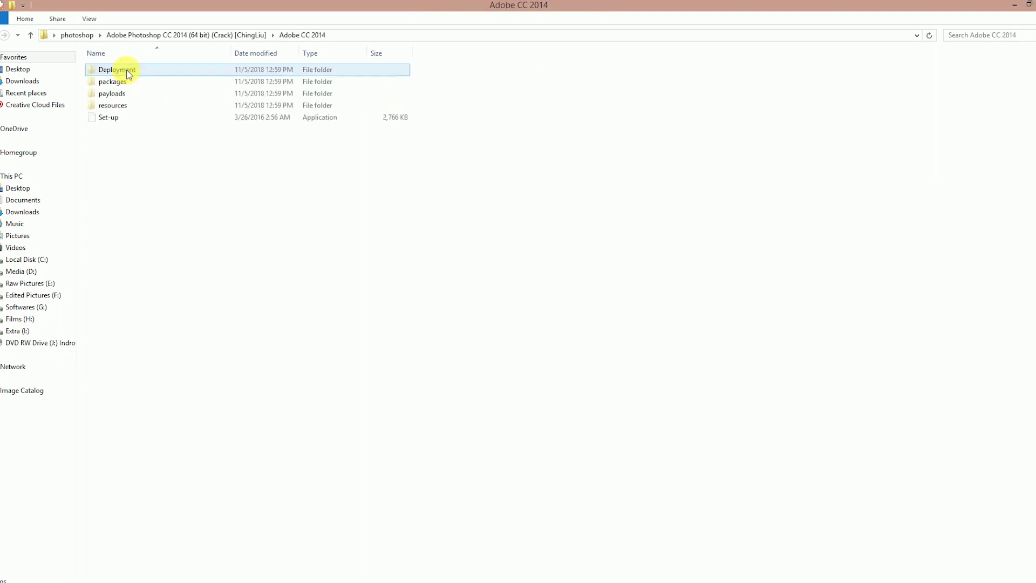
click(4, 35)
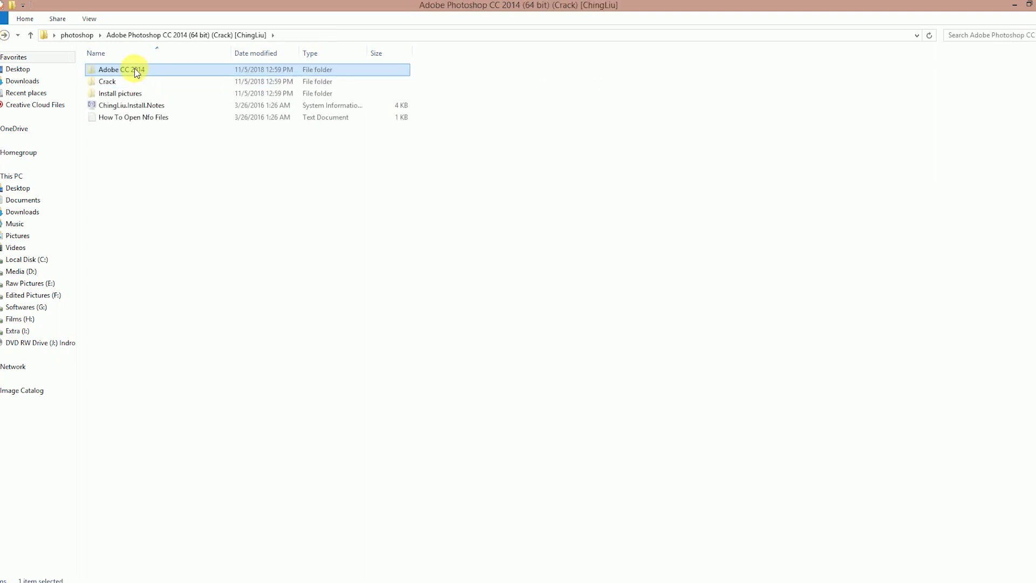
double_click(135, 72)
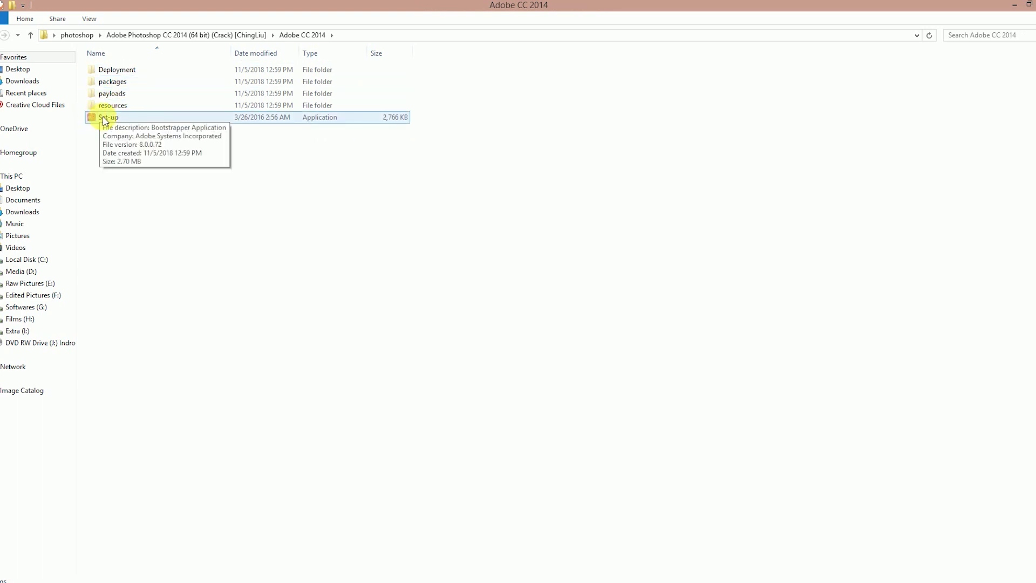
double_click(199, 119)
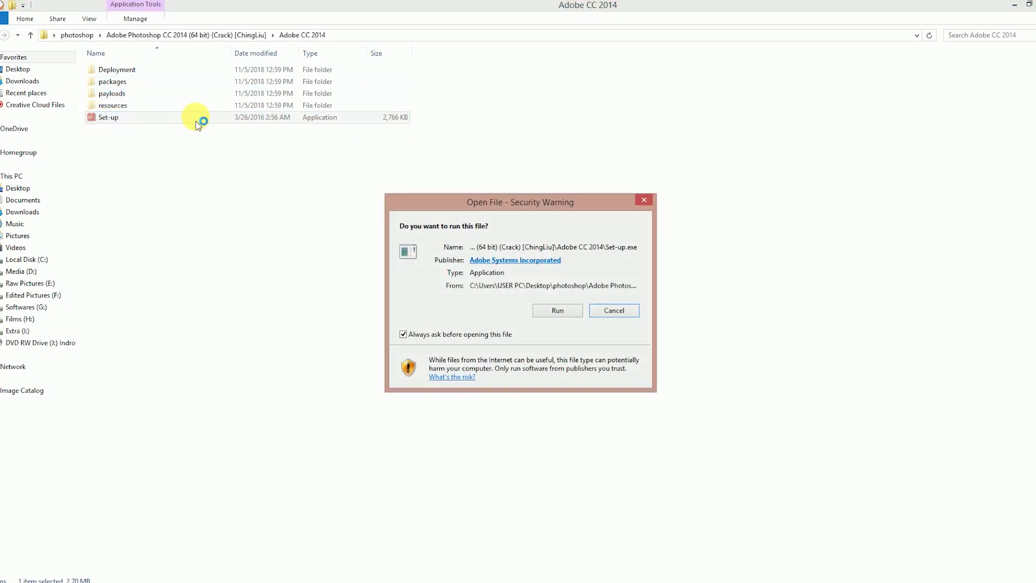
Allow the setup file to run and ignore the pending restart warning.
click(572, 312)
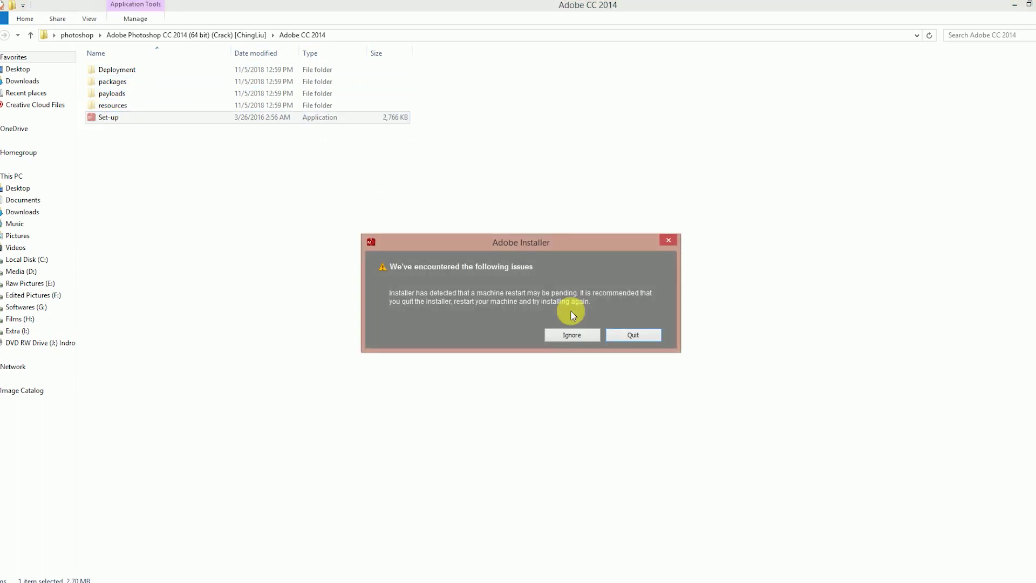
click(562, 334)
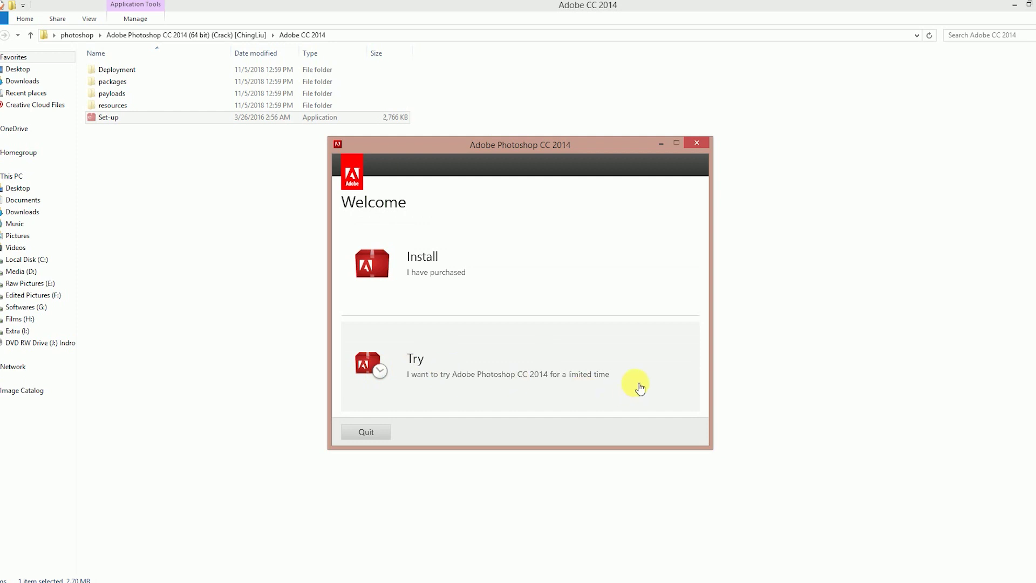
Choose the Photoshop trial and postpone signing in with an Adobe ID.
click(488, 382)
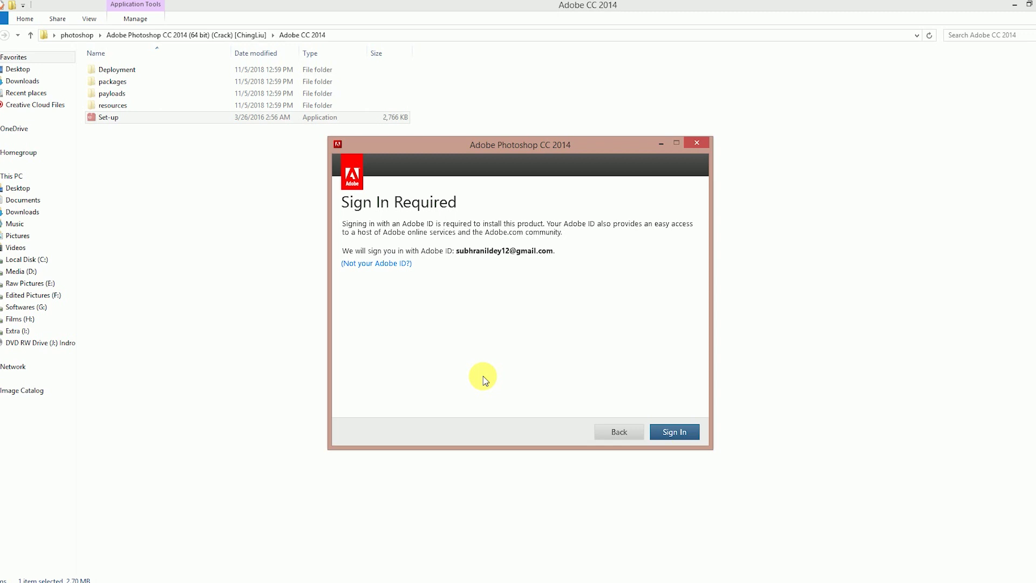
click(684, 432)
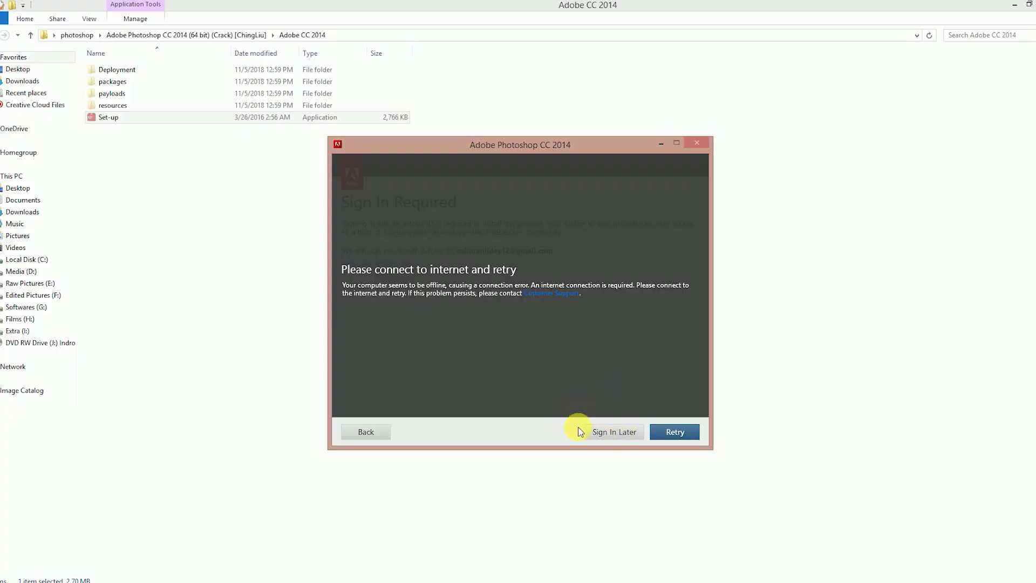
click(606, 432)
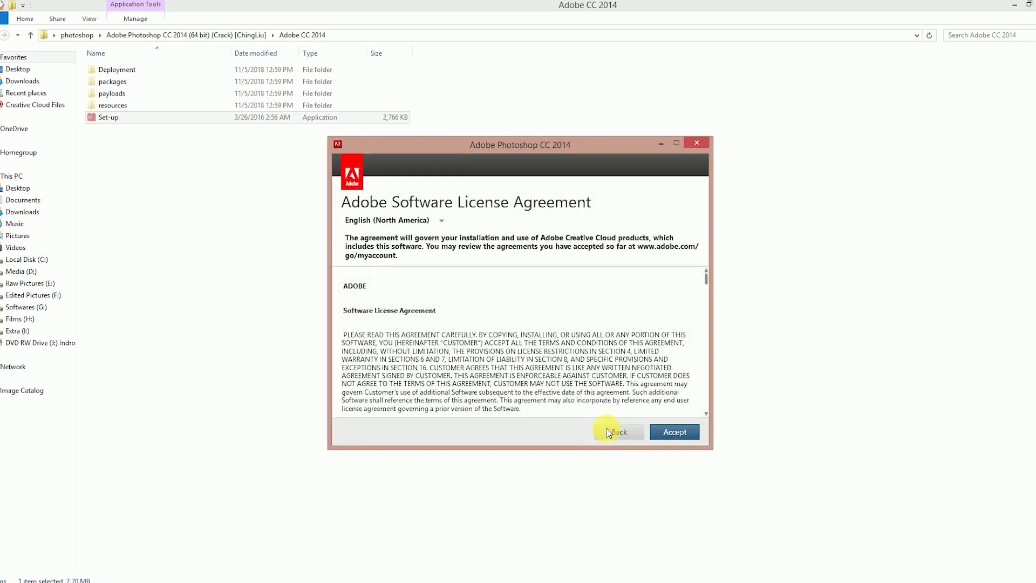
Scroll to the end of the software license agreement and accept it.
scroll(590, 304, down, 10)
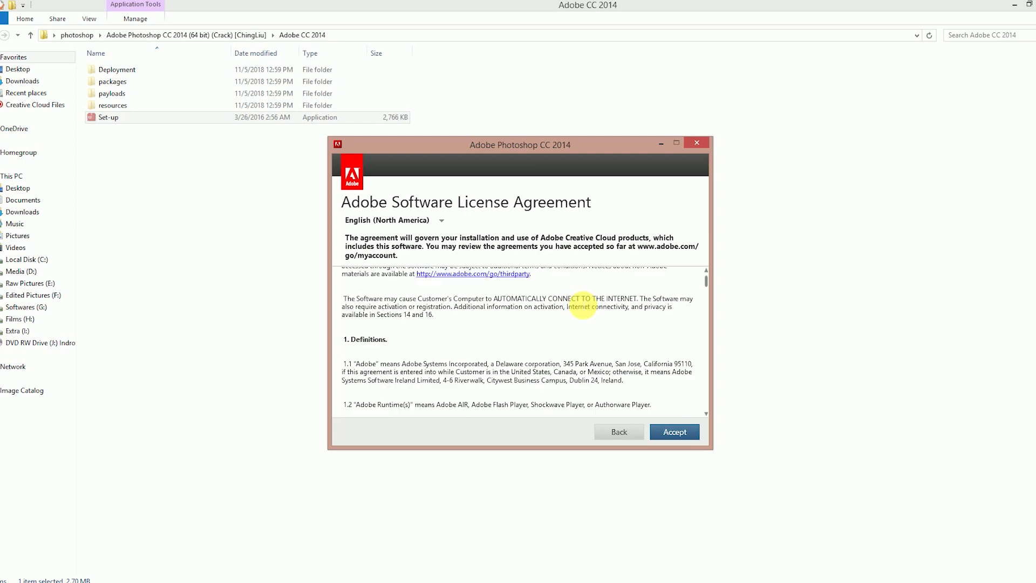
drag(709, 302, 706, 410)
click(674, 432)
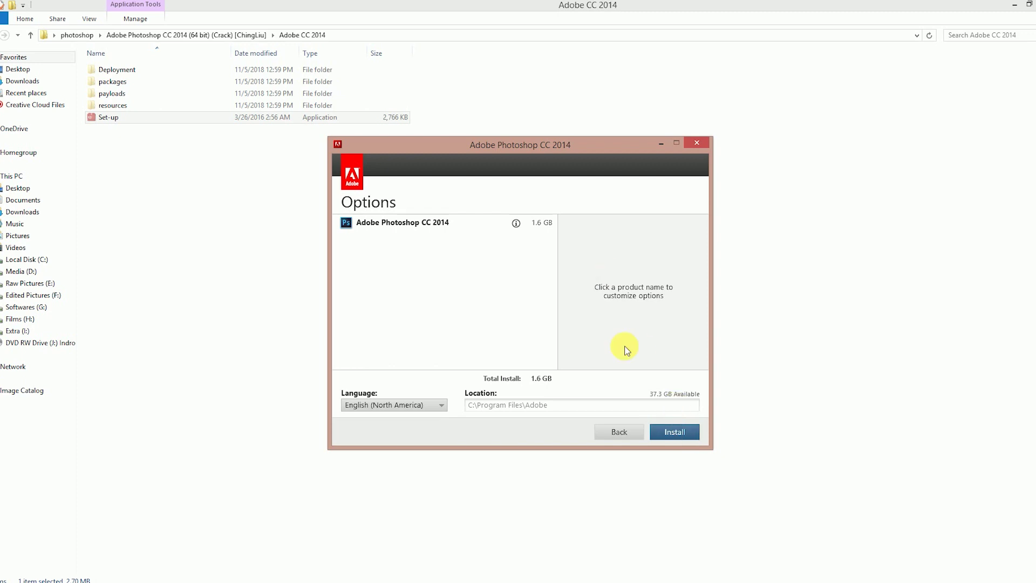
Minimize the Photoshop installer window to reveal the desktop.
click(661, 143)
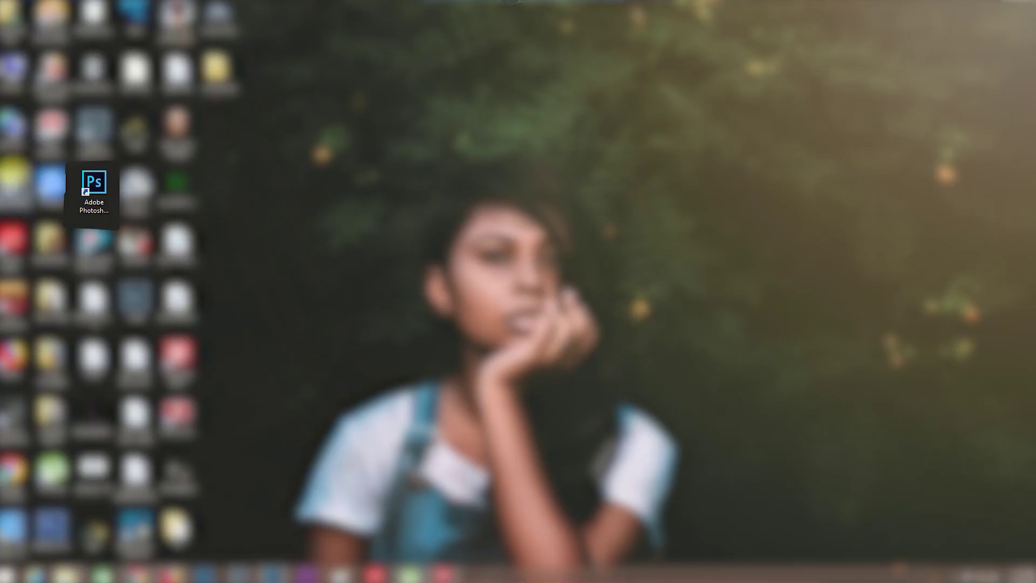
Open the file location of the Adobe Photoshop desktop shortcut.
click(85, 212)
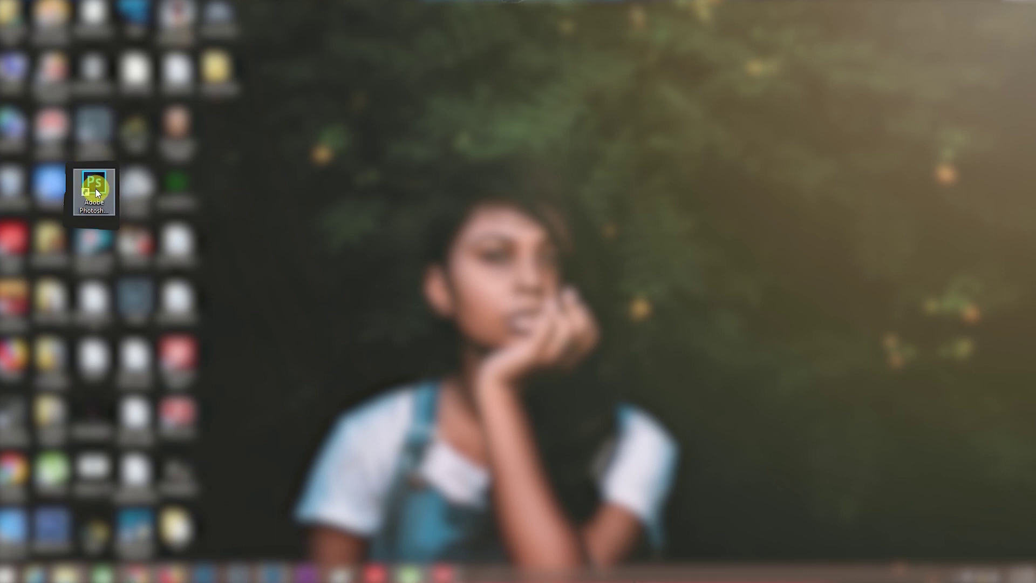
right_click(97, 193)
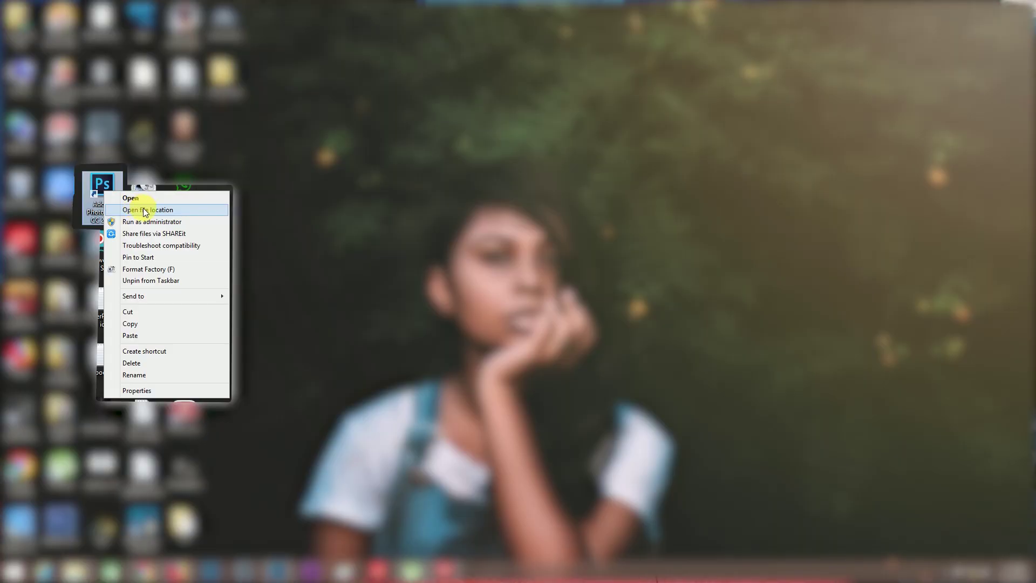
click(144, 210)
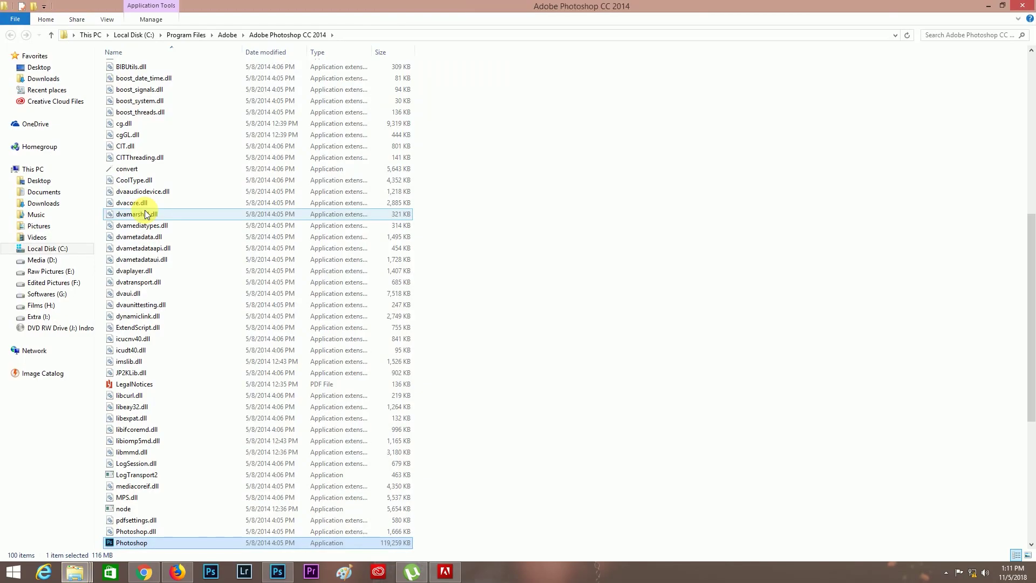
Copy amtlib.dll from the Crack folder.
click(704, 312)
scroll(704, 312, down, 4)
scroll(704, 312, up, 6)
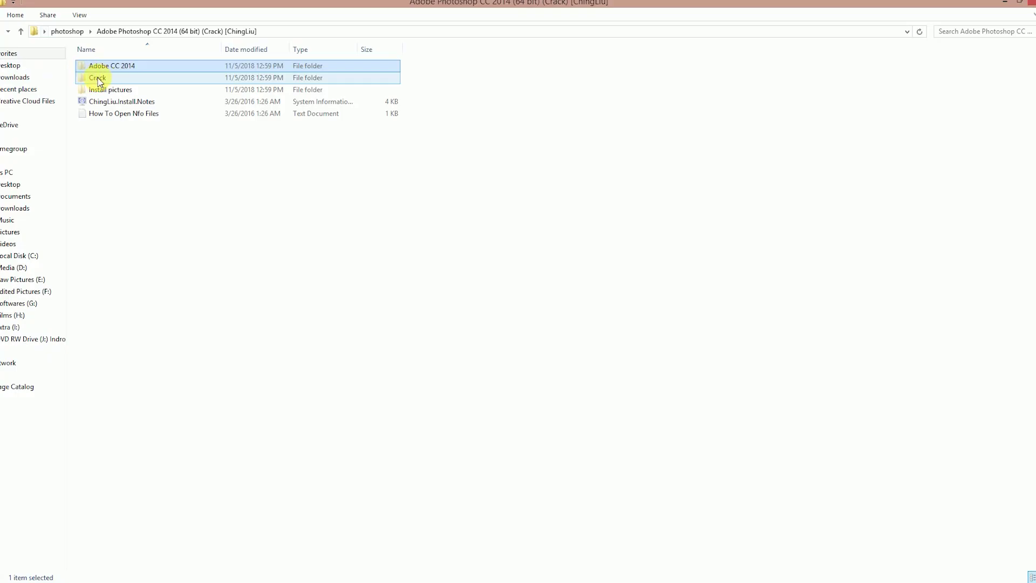
double_click(96, 78)
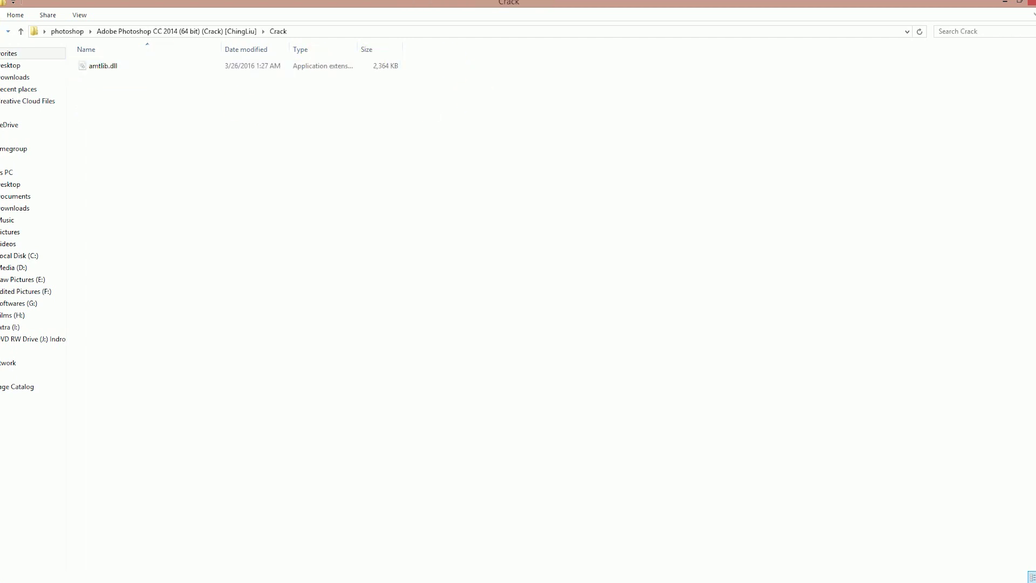
right_click(121, 67)
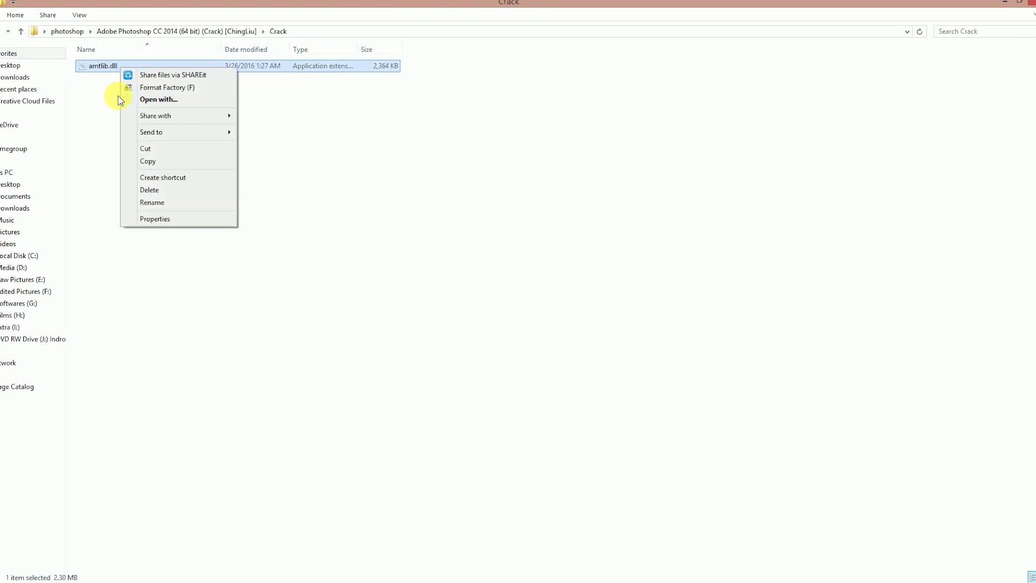
click(159, 163)
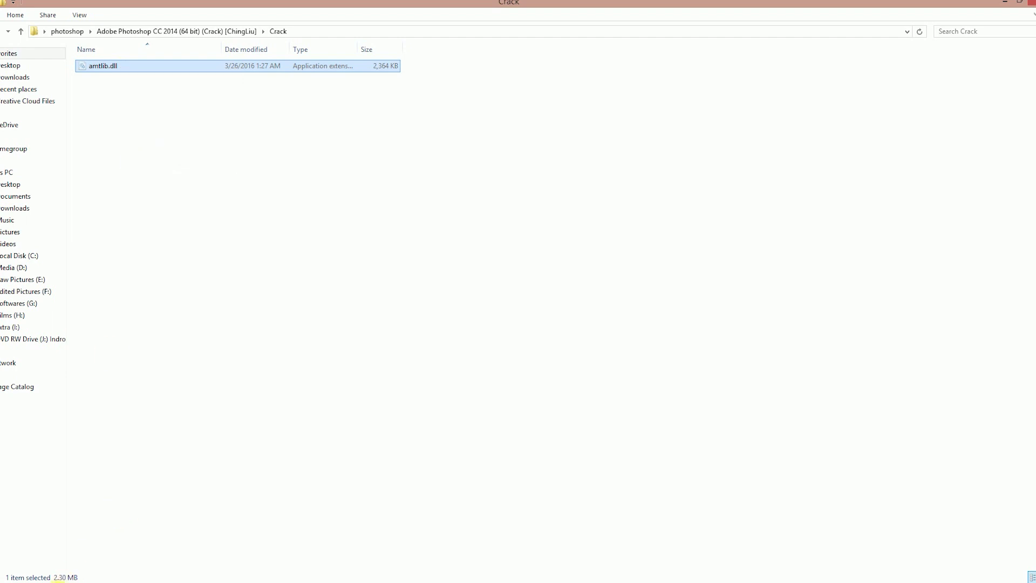
Paste amtlib.dll into the Adobe Photoshop CC 2014 program folder.
click(394, 541)
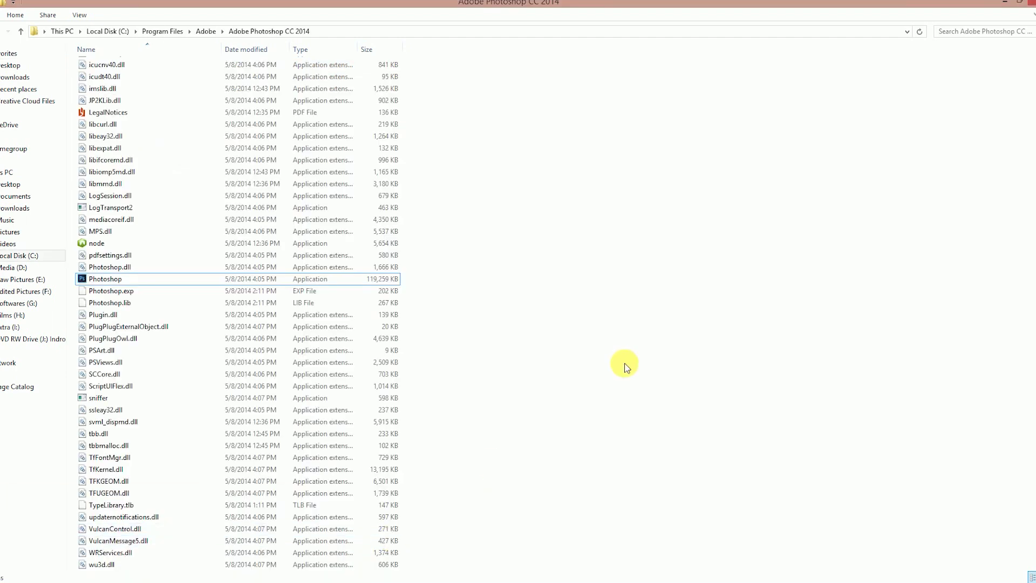
scroll(623, 364, up, 15)
right_click(622, 363)
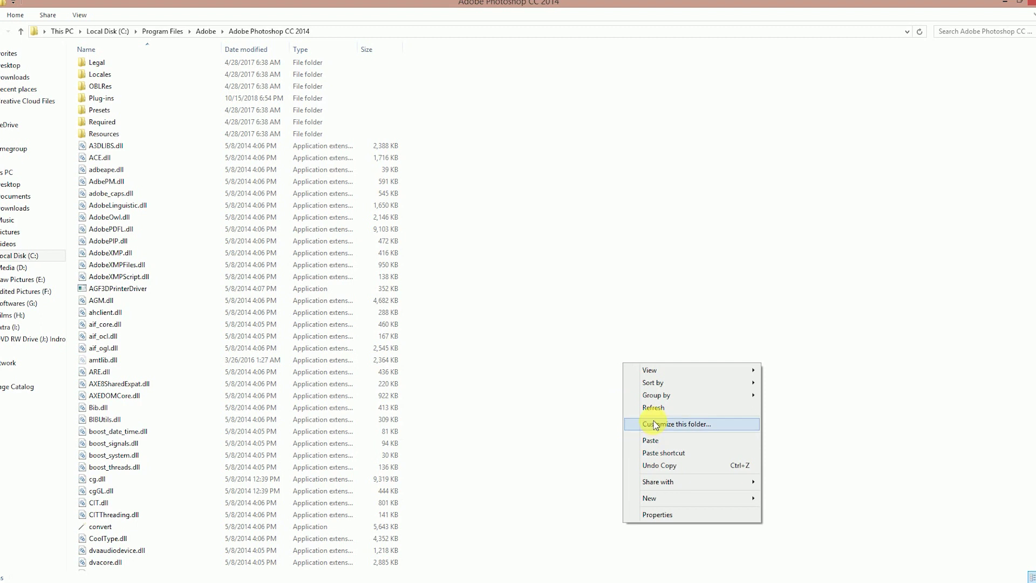
click(656, 441)
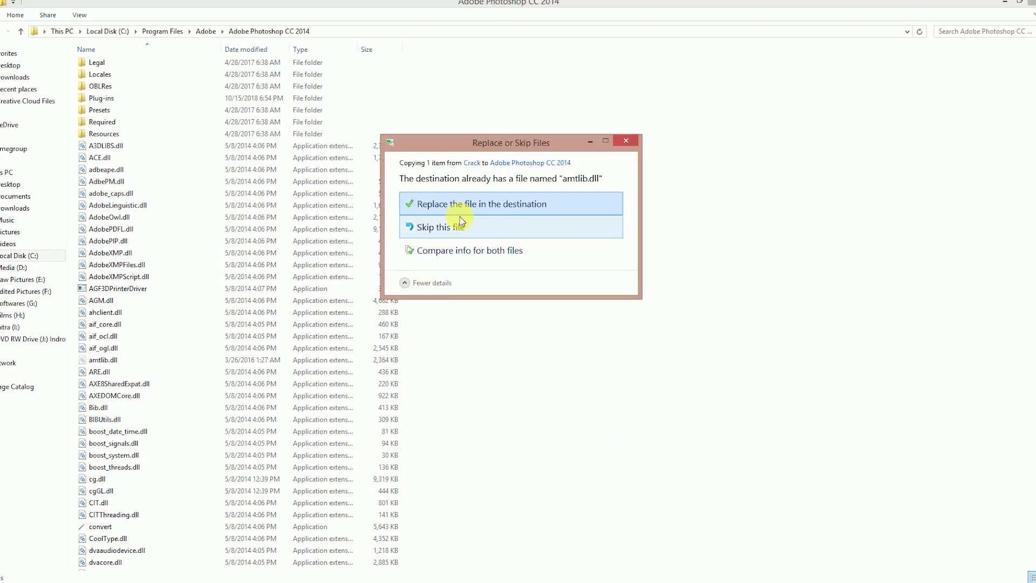